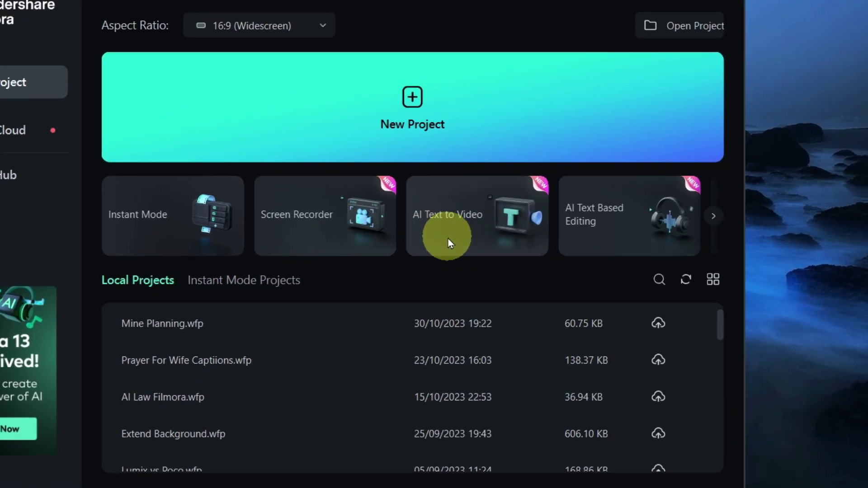
- Open the AI script writer in AI Text to Video and enter the topic 'YouYube Into'
{"action": "left_click", "coordinate": [449, 236]}
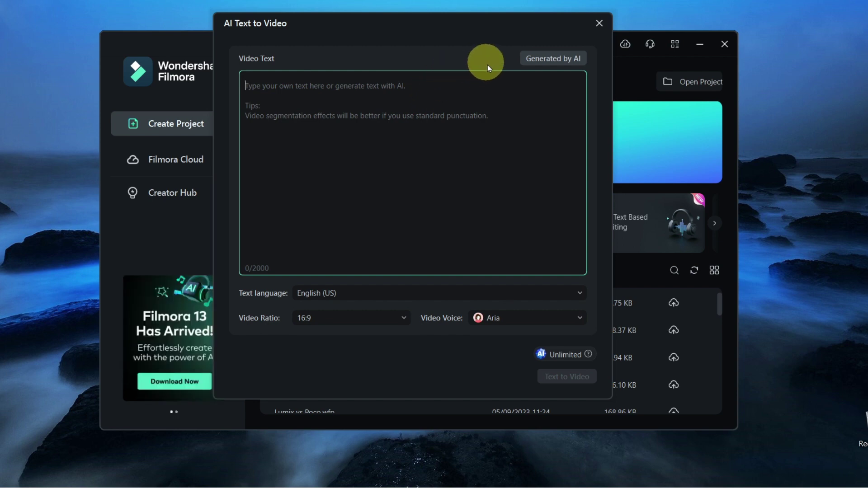
{"action": "left_click", "coordinate": [544, 63]}
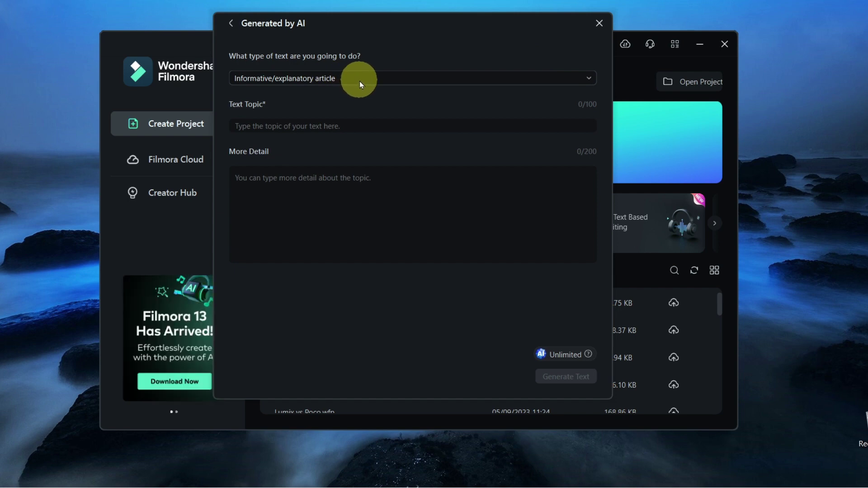
{"action": "left_click", "coordinate": [355, 125]}
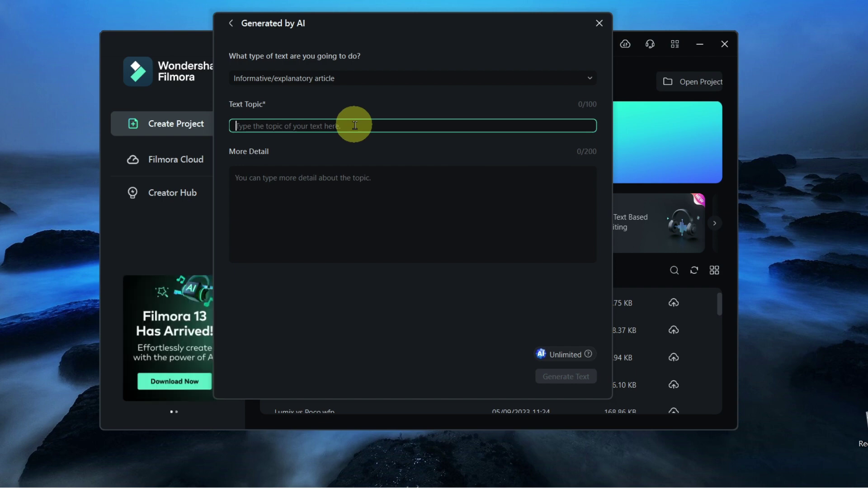
{"action": "type", "text": "YouYube Into"}
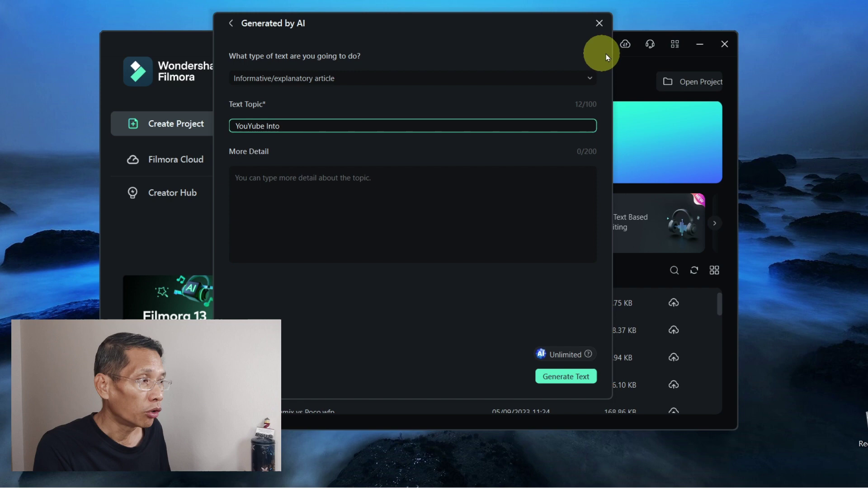
- Close the script writer, open and close AI Copywriting, then scroll the feature cards back
{"action": "left_click", "coordinate": [600, 23]}
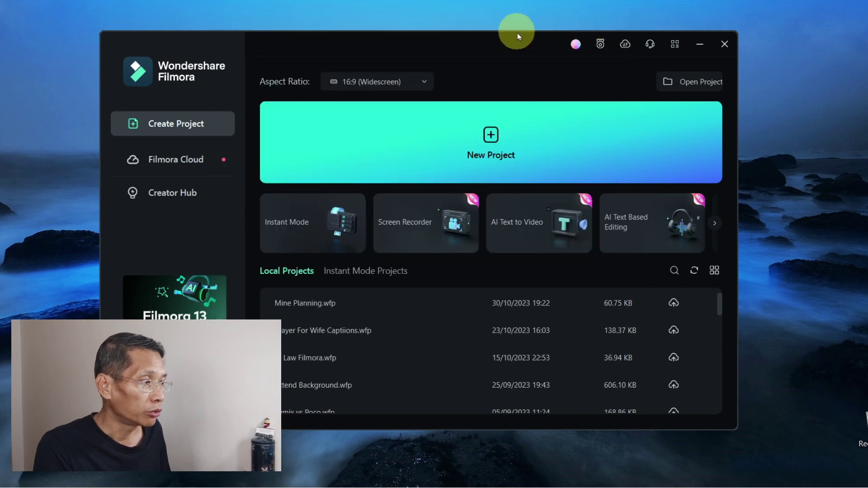
{"action": "left_click", "coordinate": [716, 223]}
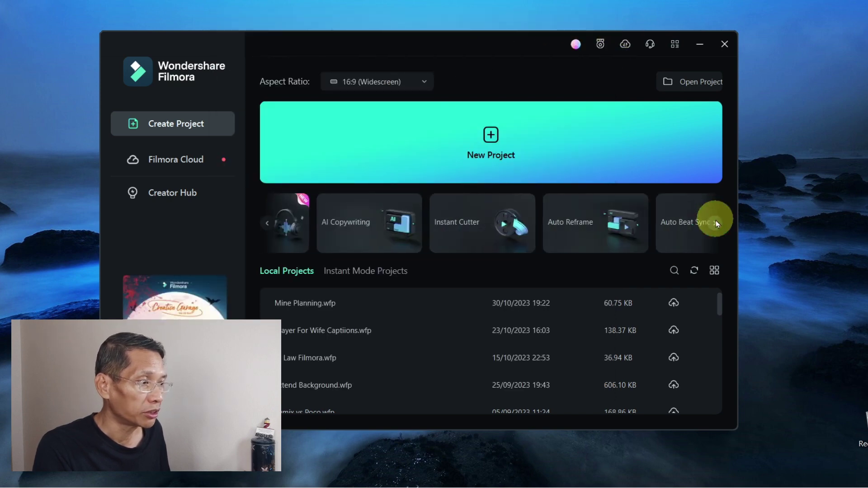
{"action": "left_click", "coordinate": [349, 237]}
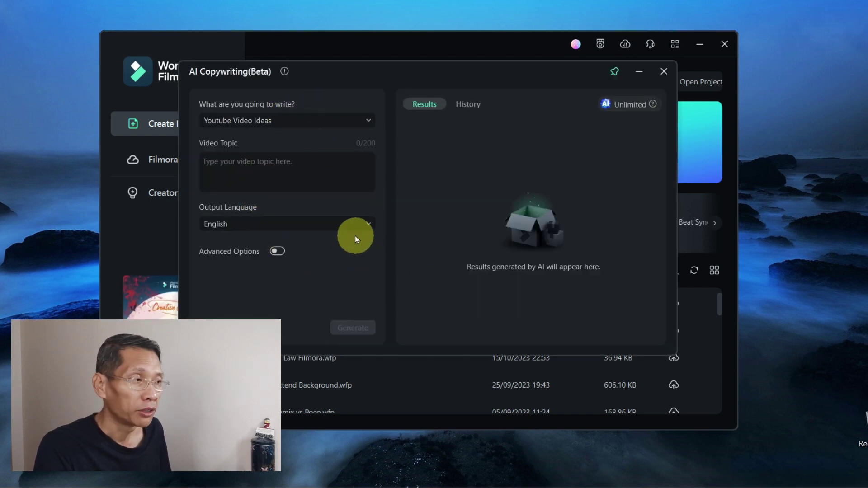
{"action": "left_click", "coordinate": [669, 76]}
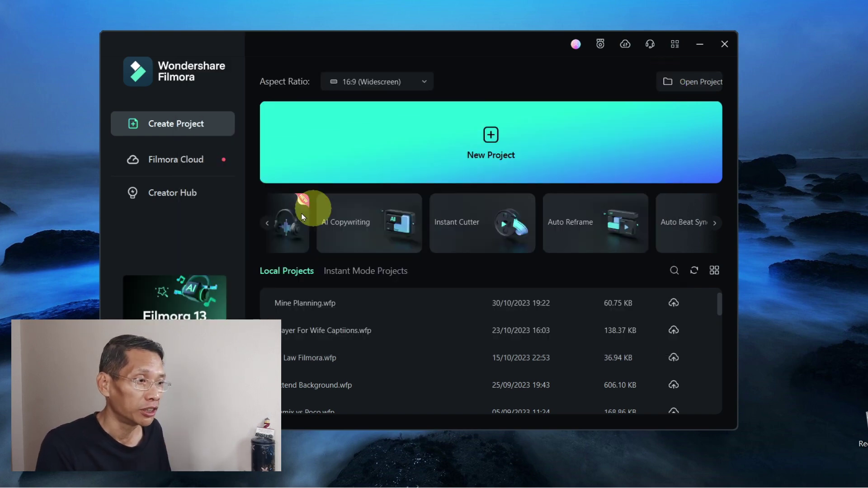
{"action": "left_click", "coordinate": [269, 222]}
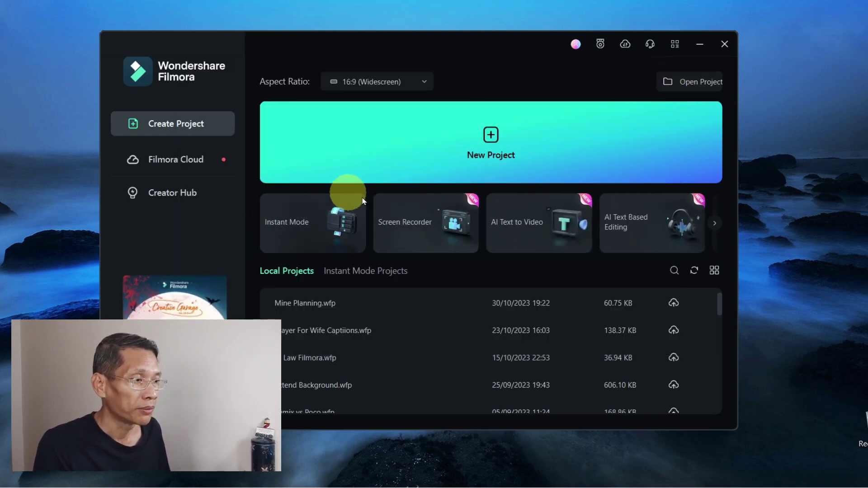
- Paste the Notepad podcast script into AI Text to Video, with a paragraph break before 'My name is'
{"action": "left_click", "coordinate": [512, 239]}
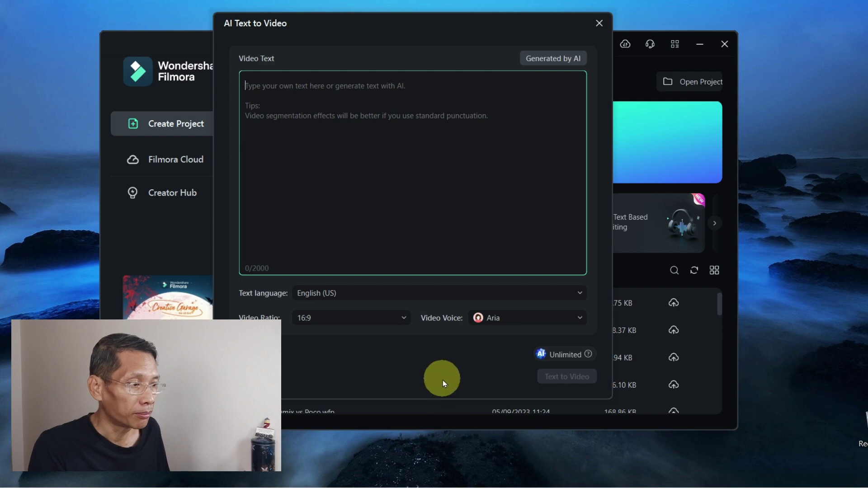
{"action": "left_click", "coordinate": [448, 487]}
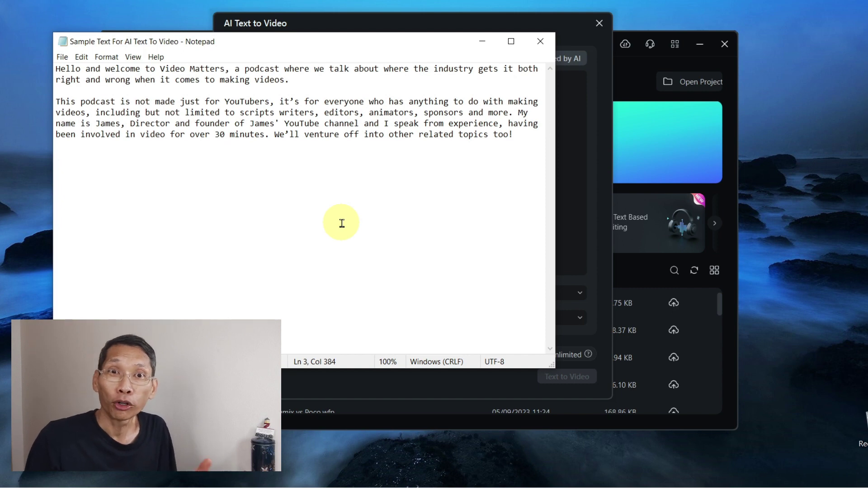
{"action": "key", "text": "ctrl+a"}
{"action": "key", "text": "ctrl+c"}
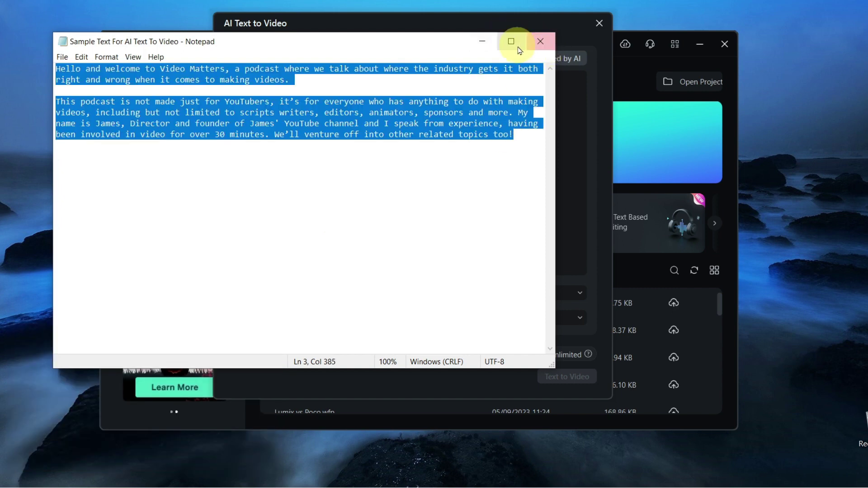
{"action": "left_click", "coordinate": [482, 41]}
{"action": "key", "text": "ctrl+v"}
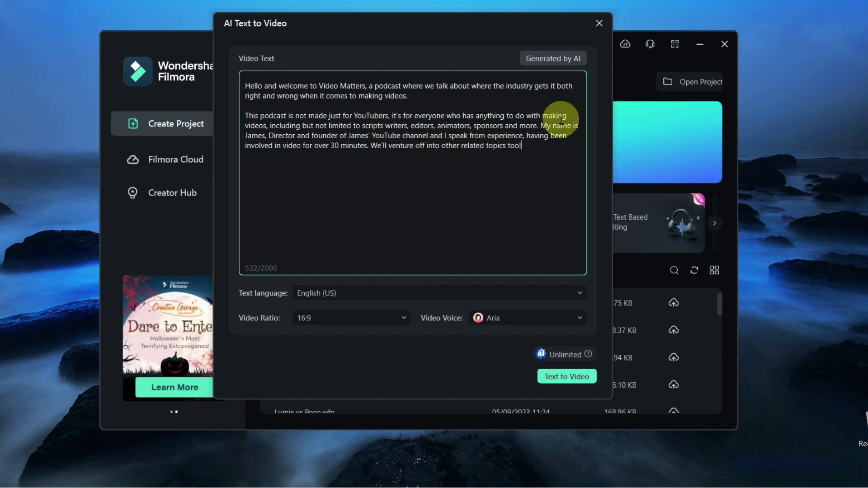
{"action": "left_click", "coordinate": [541, 126]}
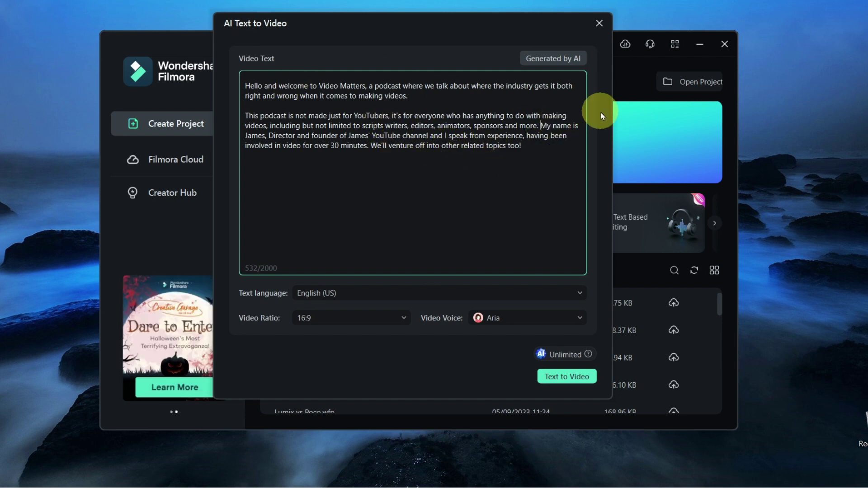
{"action": "key", "text": "Return"}
{"action": "key", "text": "Return"}
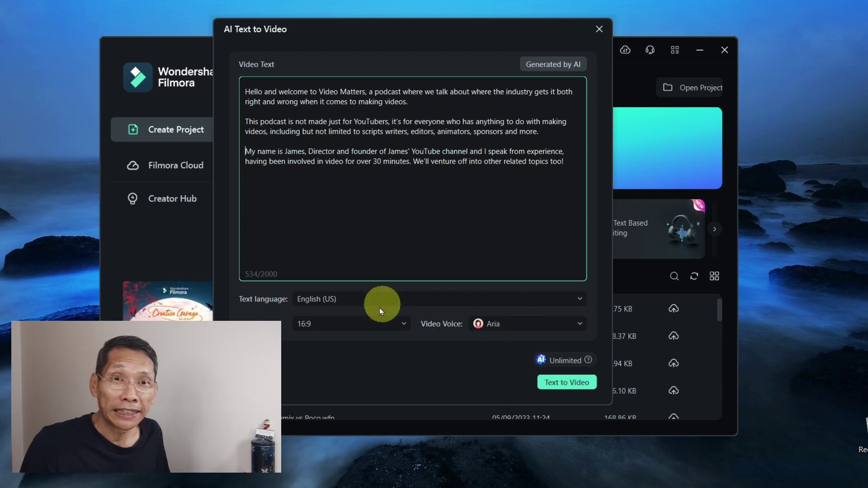
- Keep English (US) narration, choose the Jenny voice, and generate the video from the script
{"action": "left_click", "coordinate": [417, 308]}
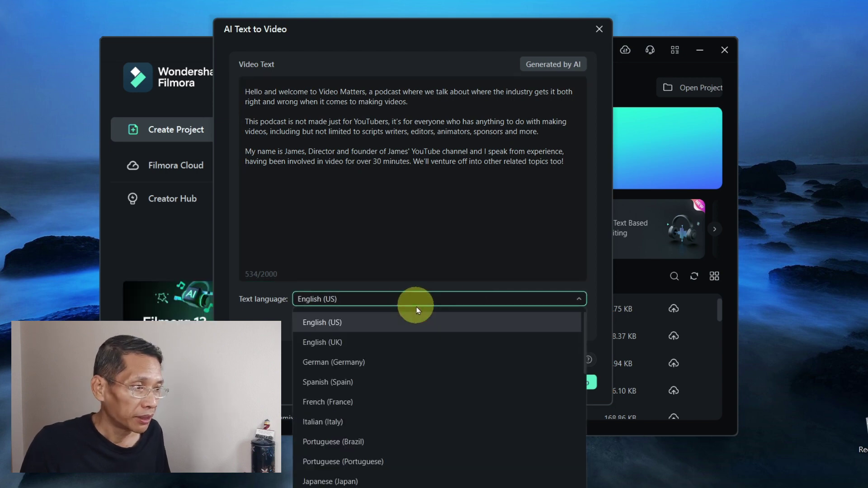
{"action": "left_click", "coordinate": [381, 331]}
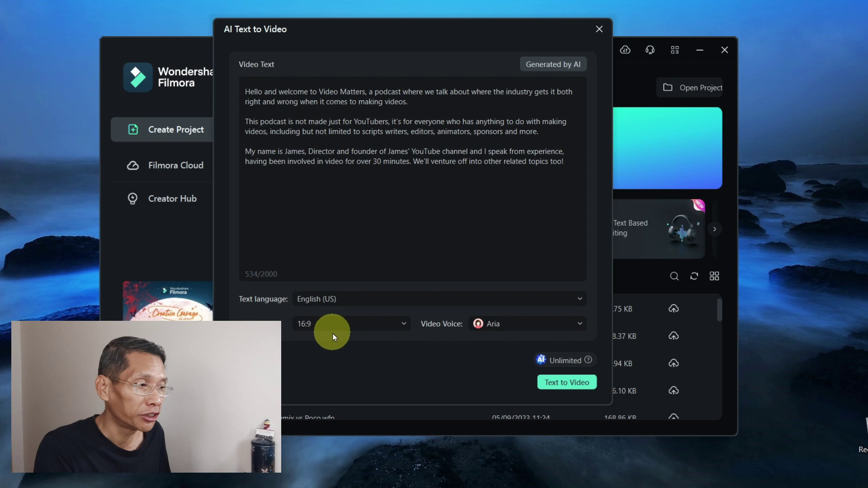
{"action": "left_click", "coordinate": [581, 328]}
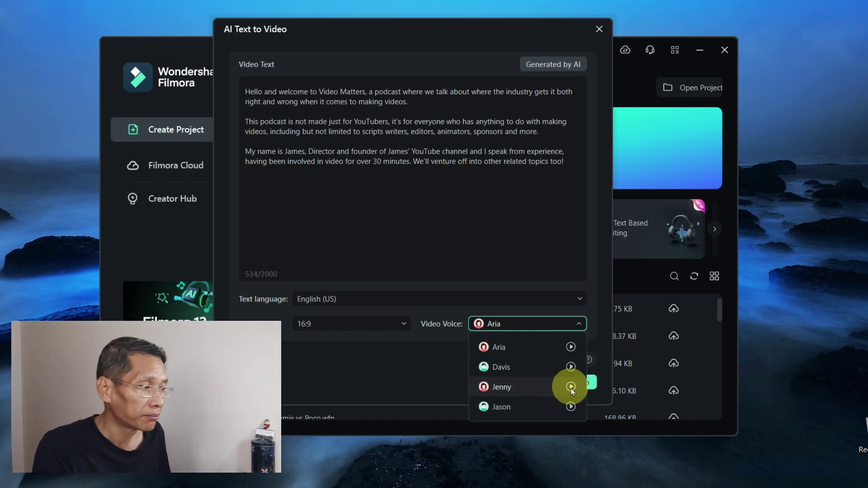
{"action": "left_click", "coordinate": [525, 387]}
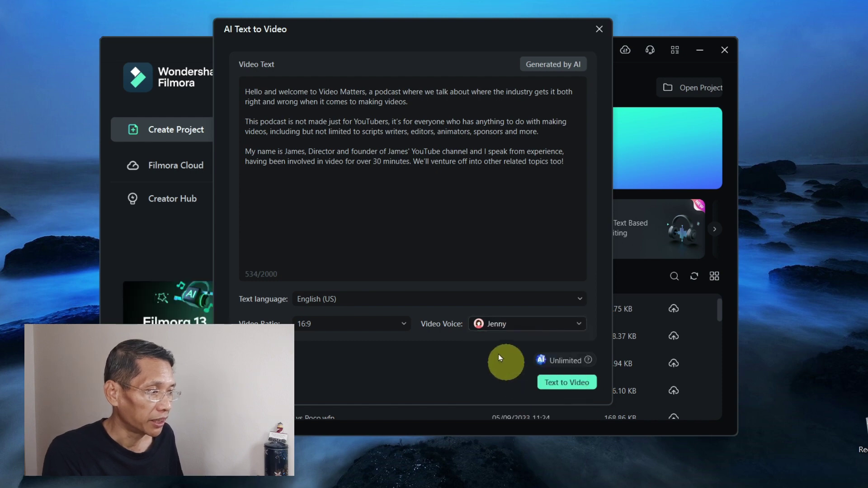
{"action": "left_click", "coordinate": [549, 387]}
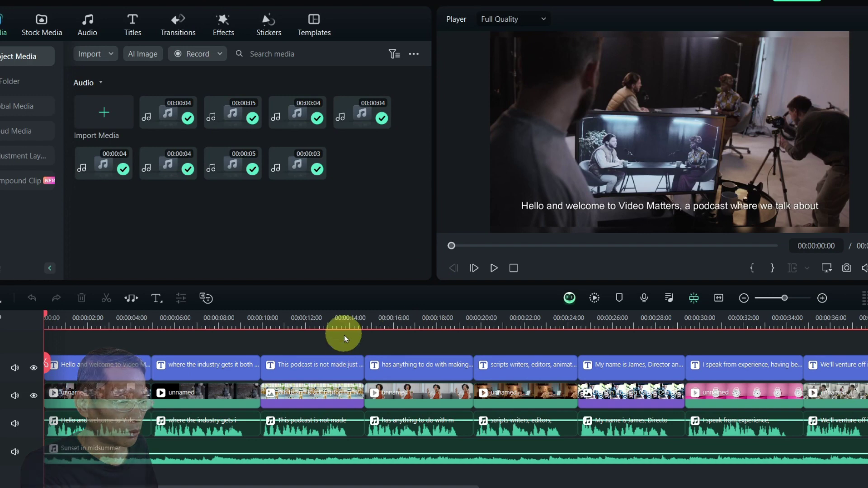
- Play back the generated 37-second podcast intro on the timeline
{"action": "key", "text": "space"}
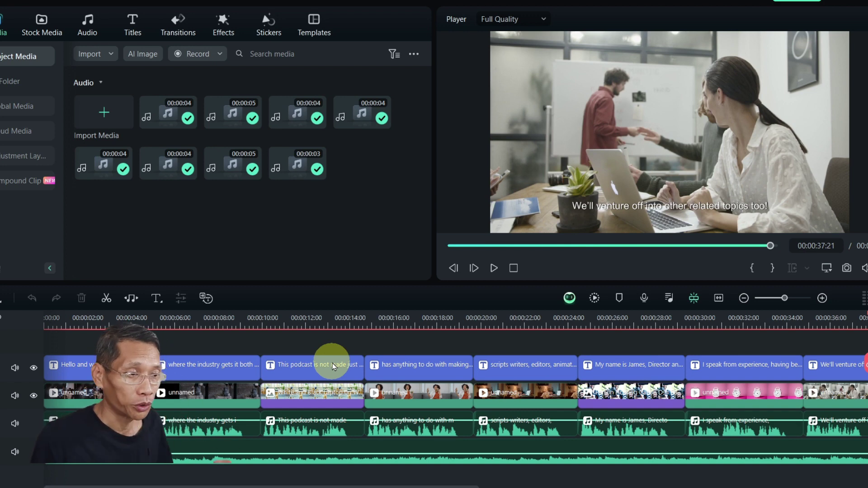
- Mute the music track and trim the opening voiceovers, ending 'This podcast' at 13:22
{"action": "left_click", "coordinate": [19, 455]}
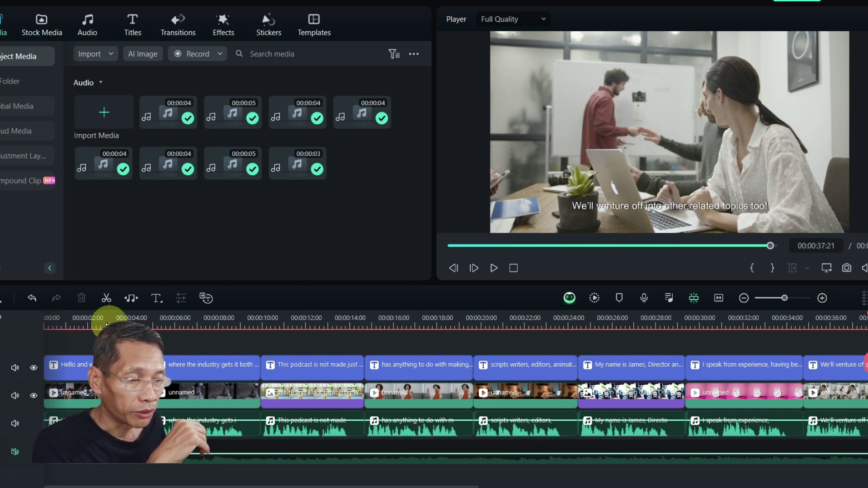
{"action": "left_click", "coordinate": [109, 324]}
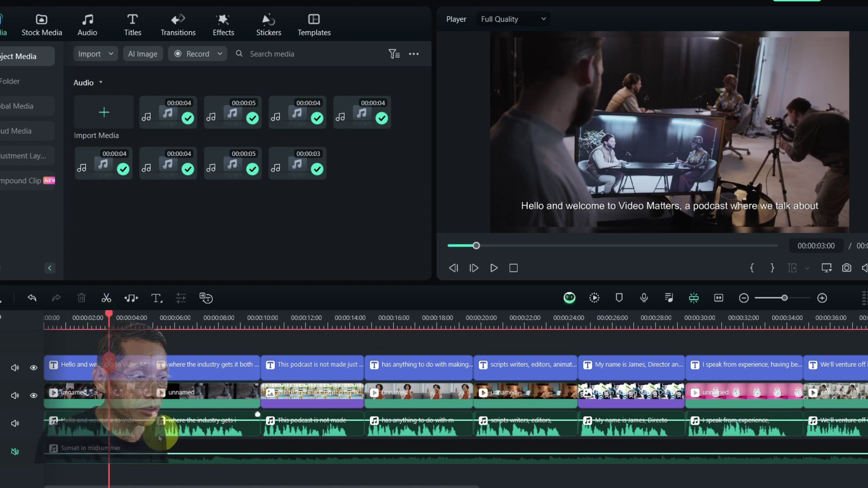
{"action": "key", "text": "ctrl+equal"}
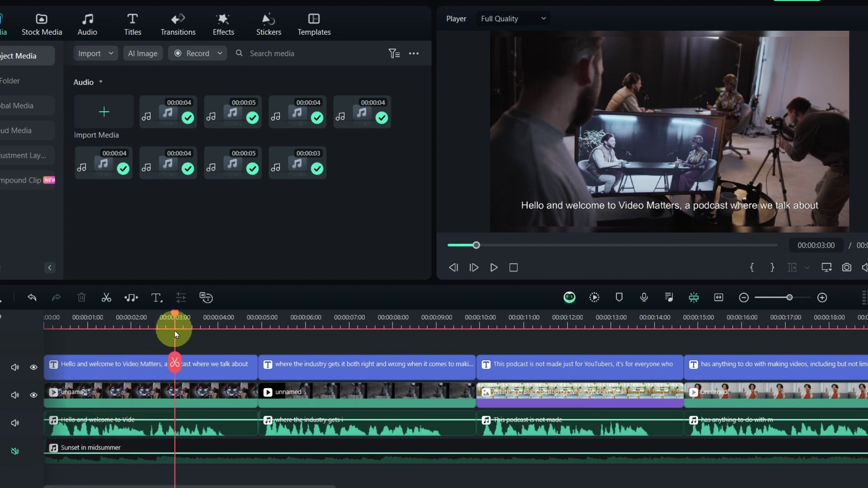
{"action": "mouse_move", "coordinate": [257, 423]}
{"action": "left_mouse_down"}
{"action": "mouse_move", "coordinate": [213, 427]}
{"action": "mouse_move", "coordinate": [244, 426]}
{"action": "left_mouse_up"}
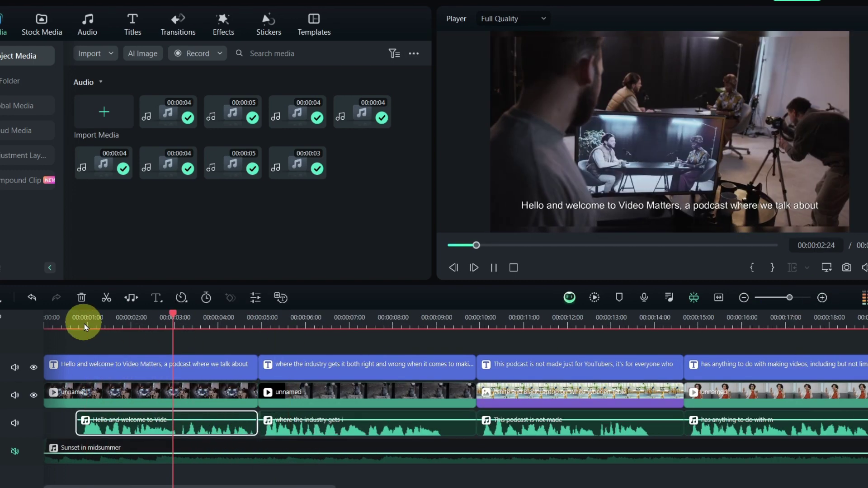
{"action": "left_click", "coordinate": [821, 297]}
{"action": "left_click", "coordinate": [368, 422]}
{"action": "left_click", "coordinate": [744, 298]}
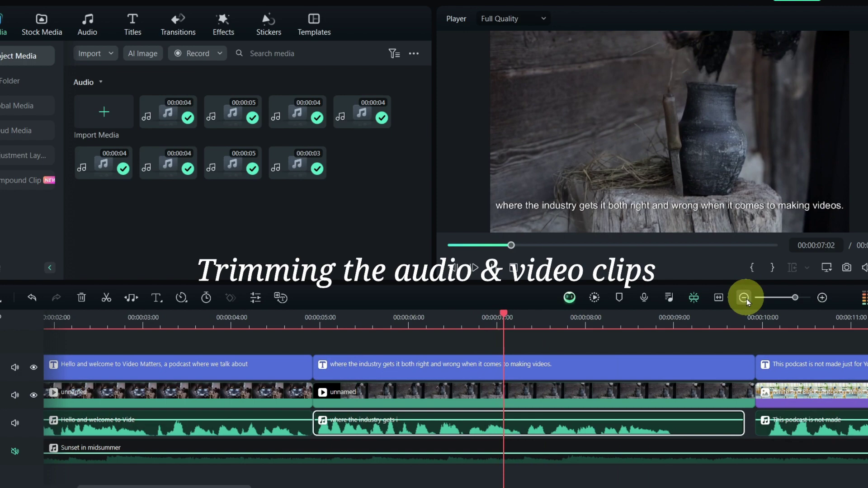
{"action": "left_click_drag", "start_coordinate": [755, 422], "coordinate": [681, 427]}
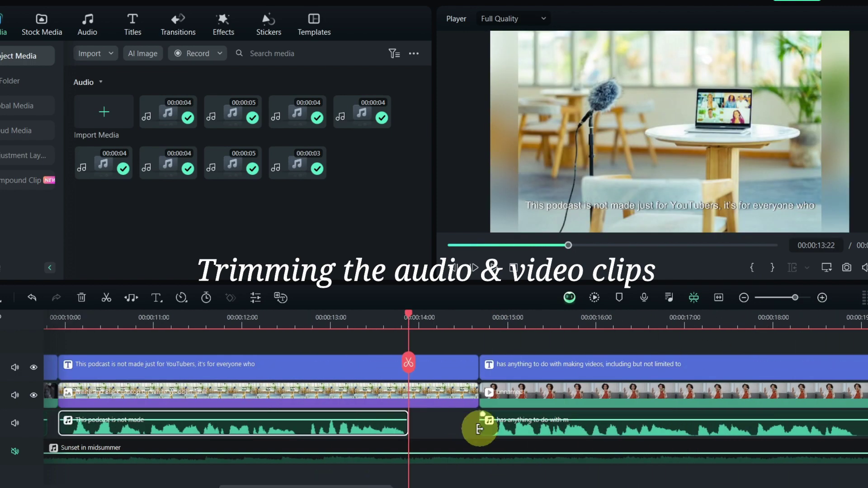
- Trim the silence from the start of the 'has anything to do with' voiceover clip
{"action": "left_click", "coordinate": [508, 422]}
{"action": "key", "text": "ctrl+minus"}
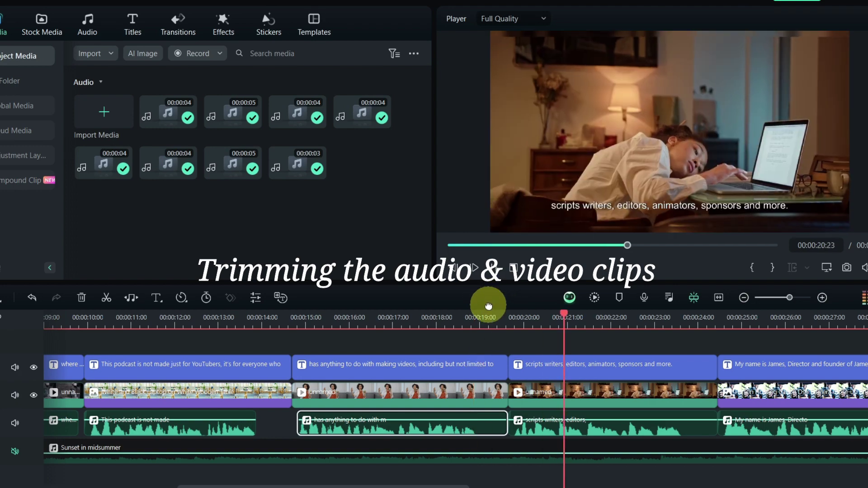
{"action": "left_click_drag", "start_coordinate": [297, 422], "coordinate": [326, 422]}
- Split the title and video clips at 13:22 and 15:10, deleting the short pieces and gap
{"action": "left_click", "coordinate": [256, 319]}
{"action": "left_click", "coordinate": [256, 362]}
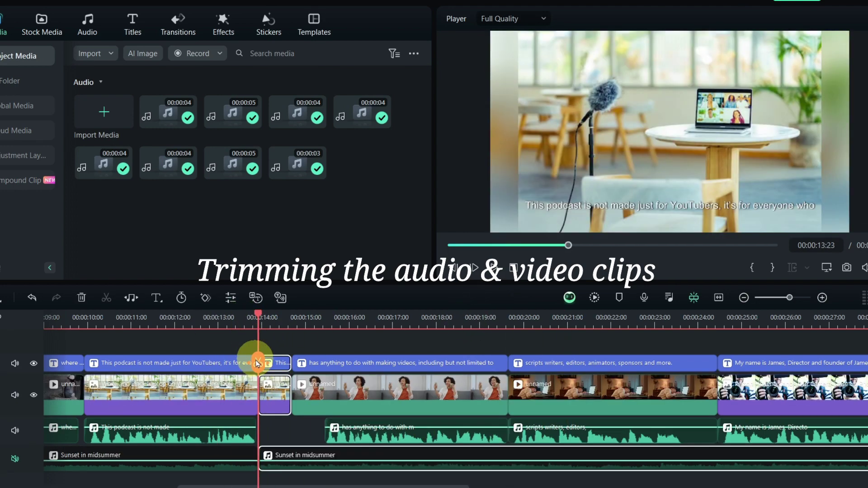
{"action": "left_click_drag", "start_coordinate": [281, 317], "coordinate": [323, 316]}
{"action": "left_click", "coordinate": [323, 362]}
{"action": "key", "text": "Delete"}
{"action": "left_click", "coordinate": [291, 423]}
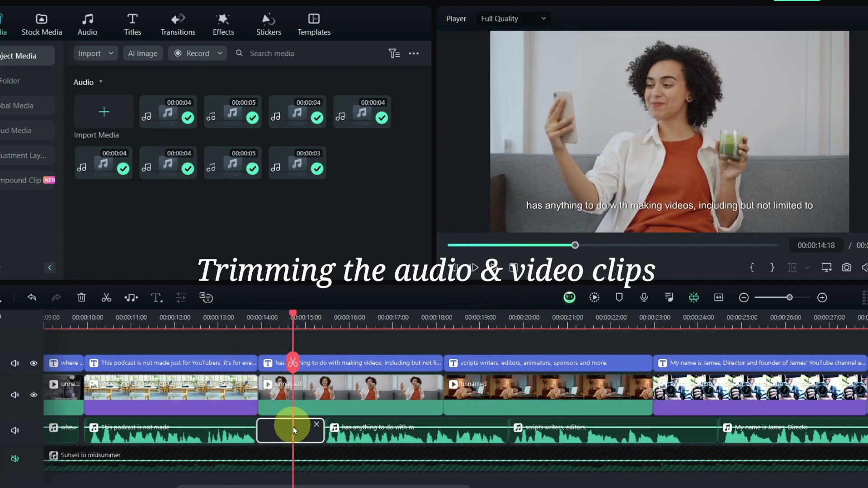
{"action": "key", "text": "Delete"}
- Trim the 'has anything' voiceover to end at 18:01, before the 'scripts writers' clip
{"action": "left_click", "coordinate": [469, 317]}
{"action": "left_click_drag", "start_coordinate": [790, 298], "coordinate": [800, 298]}
{"action": "left_click", "coordinate": [260, 440]}
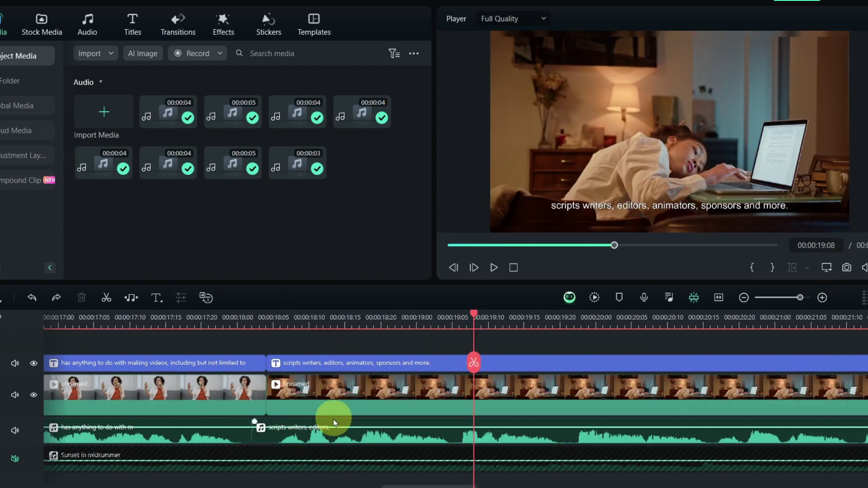
{"action": "scroll", "coordinate": [165, 333], "scroll_direction": "up", "scroll_amount": 1}
{"action": "left_click_drag", "start_coordinate": [252, 445], "coordinate": [230, 446]}
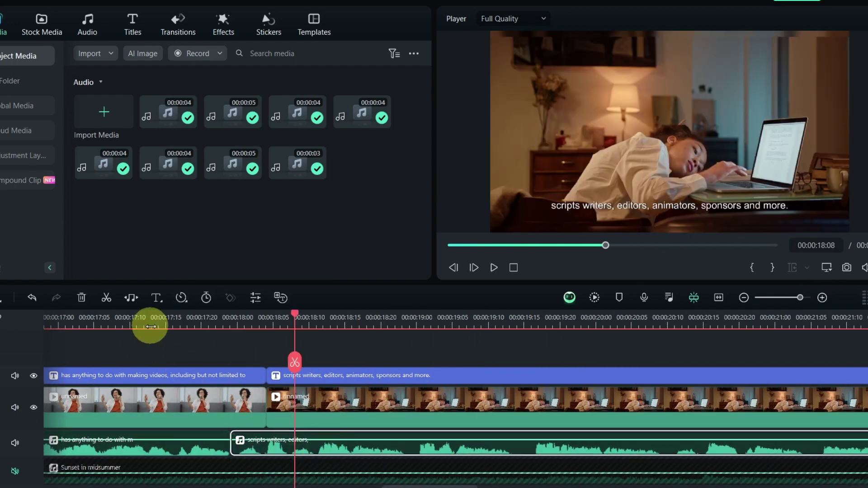
{"action": "left_click", "coordinate": [646, 317]}
{"action": "left_click", "coordinate": [744, 299]}
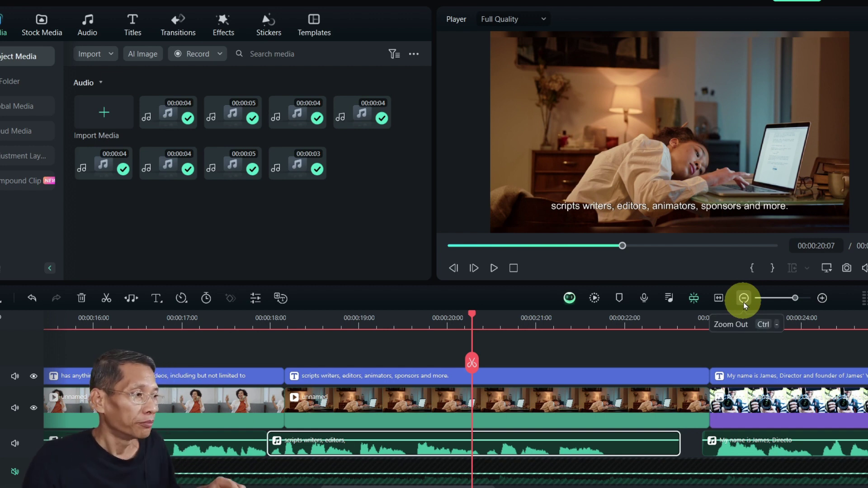
- Fit the whole project on the timeline and move the playhead to the camera shot at 27:08
{"action": "left_click", "coordinate": [719, 300]}
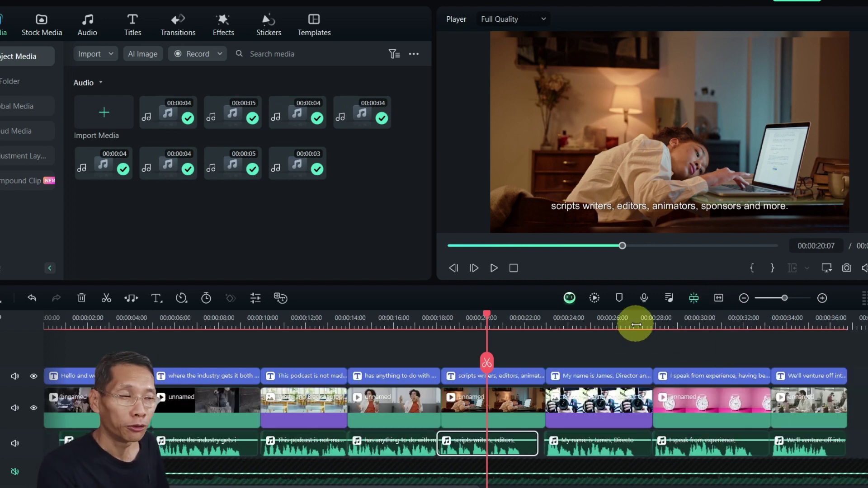
{"action": "left_click", "coordinate": [489, 317]}
{"action": "left_click_drag", "start_coordinate": [489, 319], "coordinate": [614, 379]}
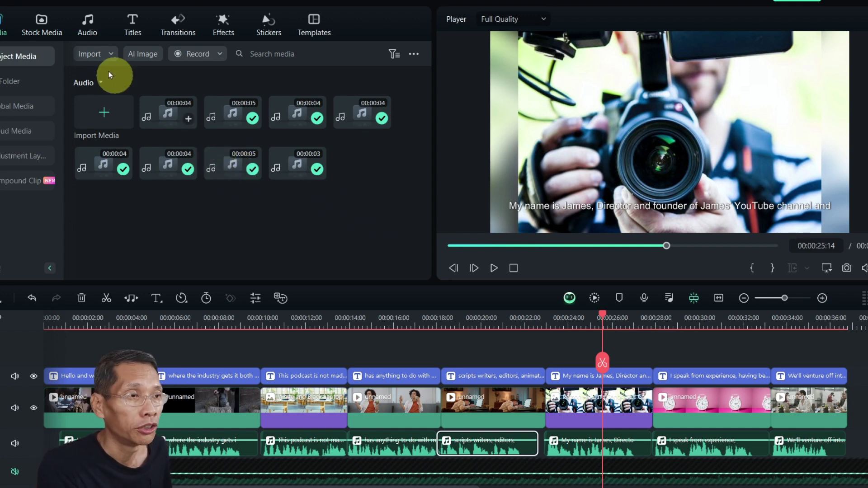
- Browse Pexels in the Stock Media library and select the camera shot to replace
{"action": "left_click", "coordinate": [47, 29]}
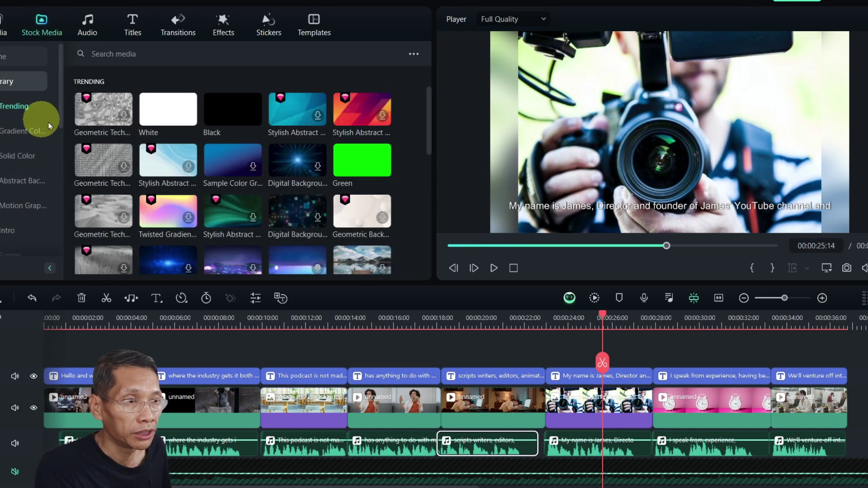
{"action": "left_click", "coordinate": [6, 128]}
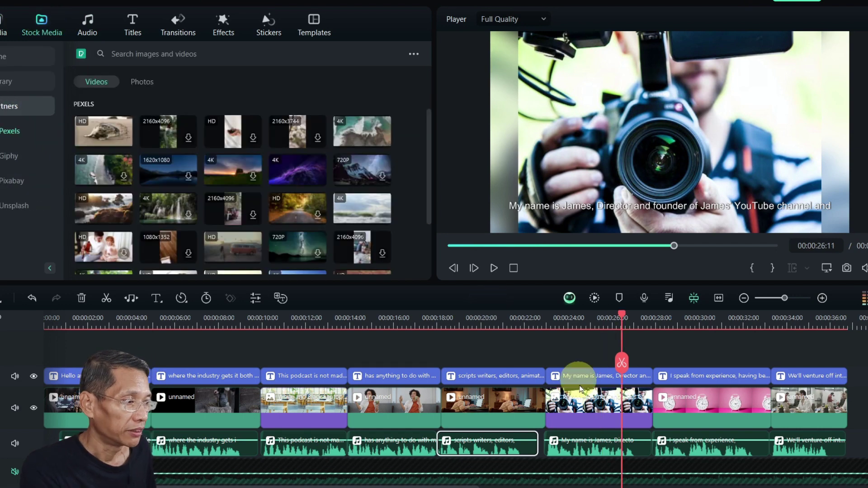
{"action": "left_click", "coordinate": [584, 403]}
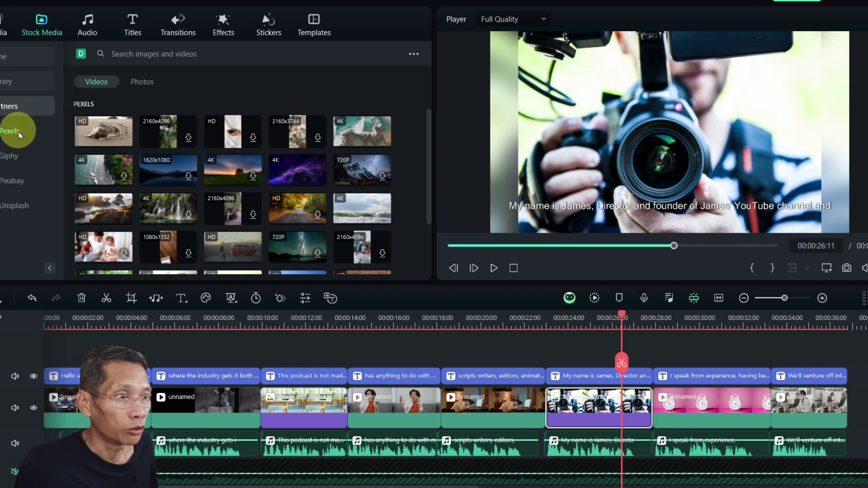
- Search 'holding a camera', preview the boat video, and add it keeping 1920 x 1080 25fps settings
{"action": "left_click", "coordinate": [178, 53]}
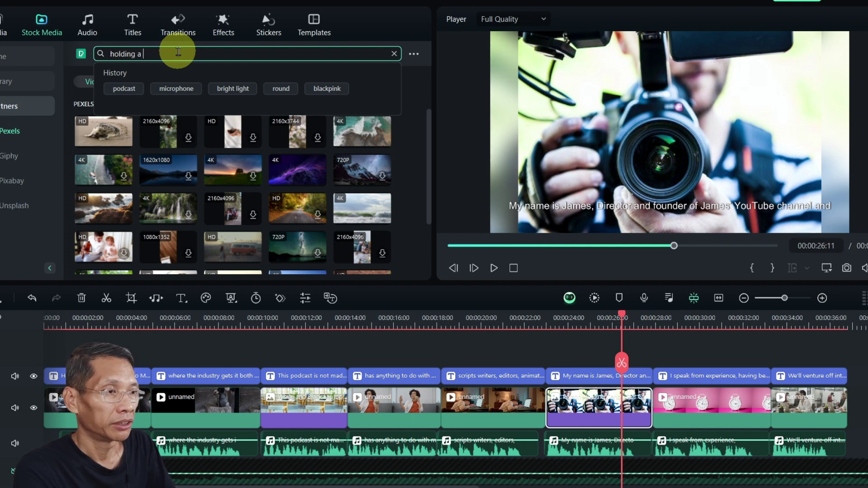
{"action": "key", "text": "Return"}
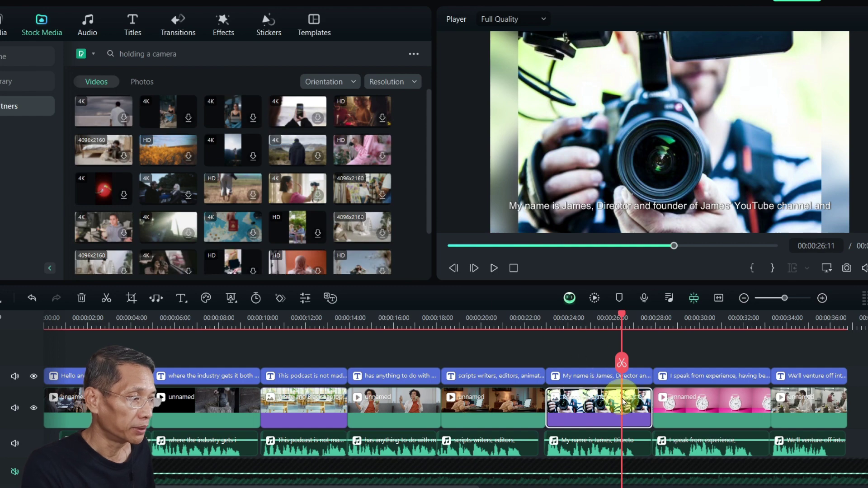
{"action": "left_click", "coordinate": [168, 189]}
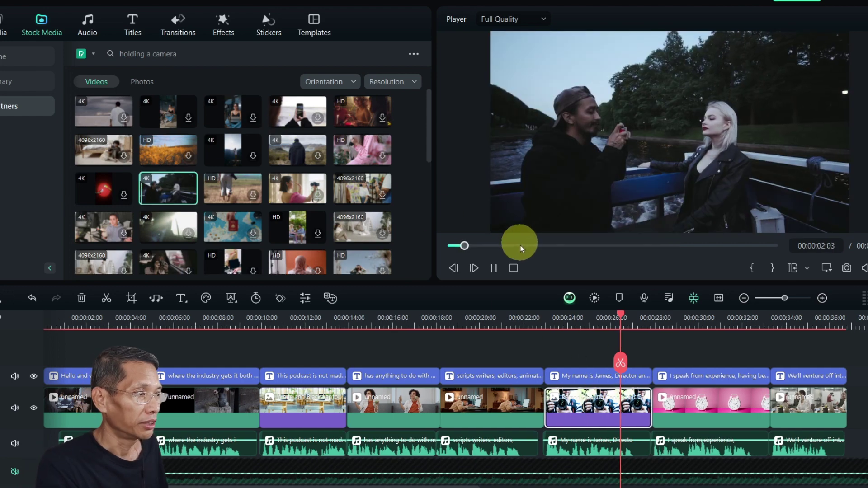
{"action": "left_click_drag", "start_coordinate": [474, 246], "coordinate": [556, 356]}
{"action": "left_click", "coordinate": [500, 268]}
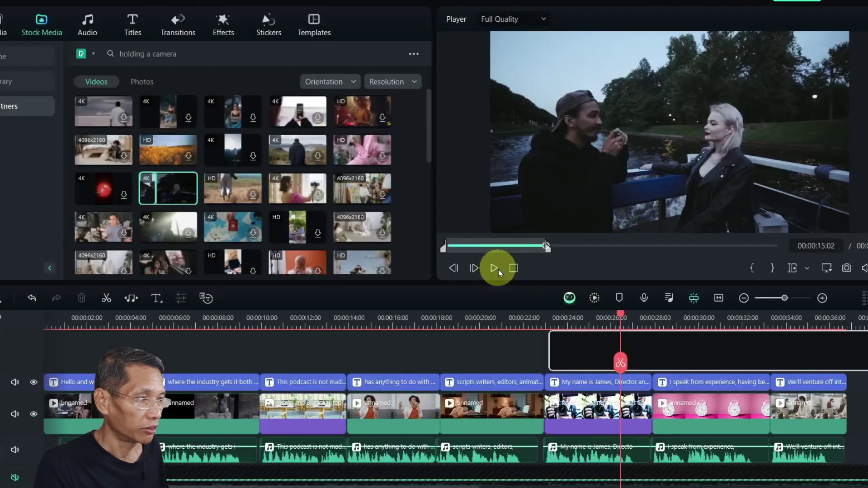
- Trim the boat clip to end at 27:22, move it into the main-track camera slot, and extend it
{"action": "left_click_drag", "start_coordinate": [864, 393], "coordinate": [651, 401]}
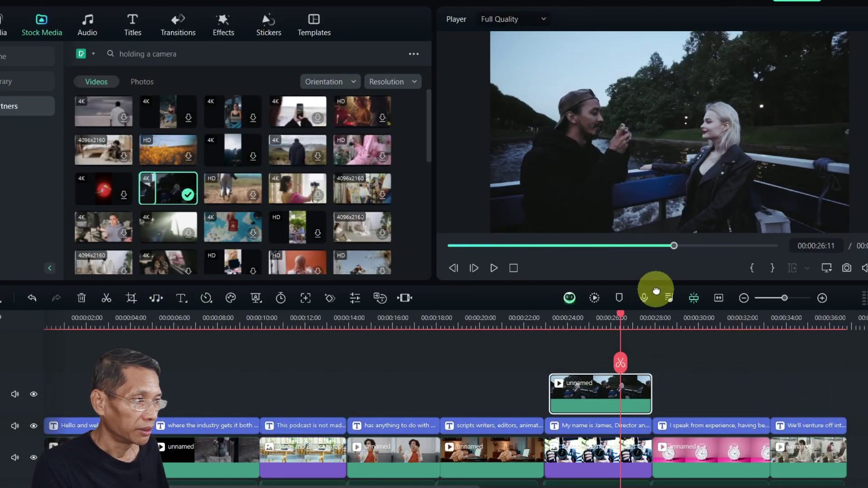
{"action": "left_click", "coordinate": [588, 457]}
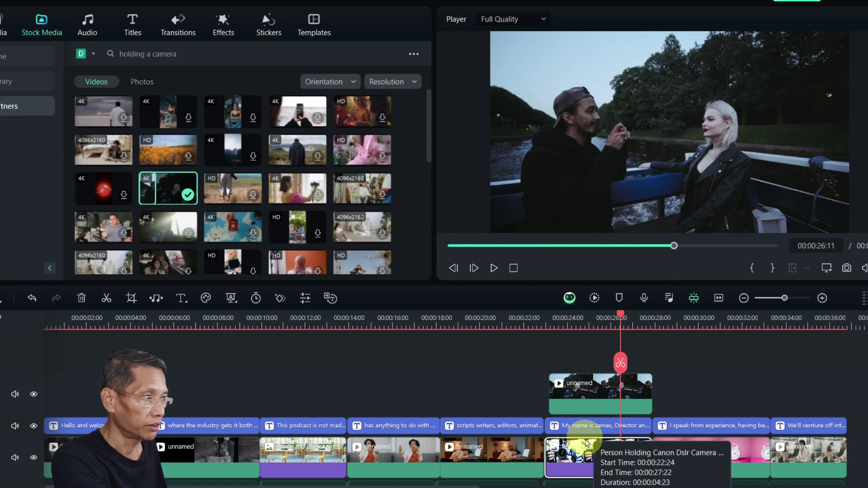
{"action": "left_click_drag", "start_coordinate": [577, 382], "coordinate": [573, 454]}
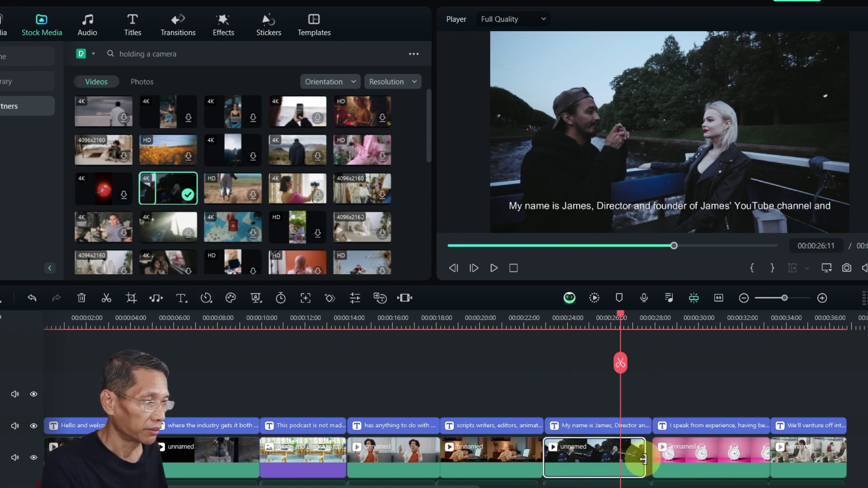
{"action": "left_click_drag", "start_coordinate": [643, 459], "coordinate": [651, 458]}
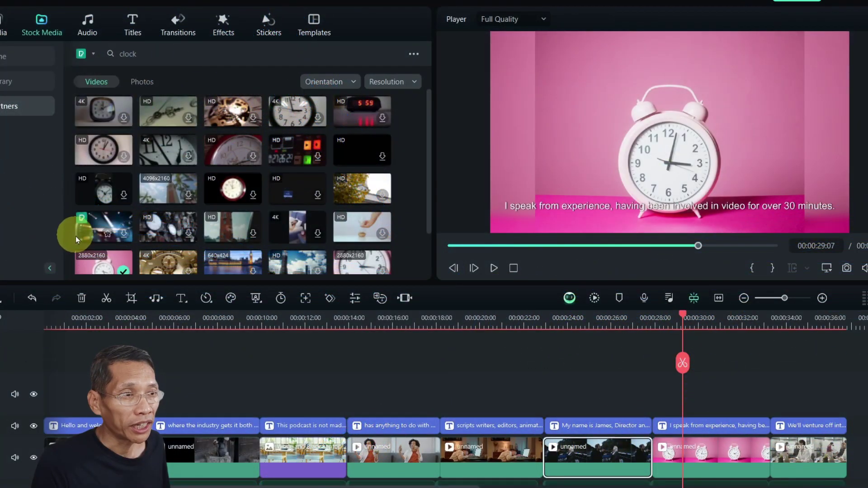
- Add a Shape Transition between the second and third clips near 9 seconds and preview it
{"action": "left_click", "coordinate": [167, 33]}
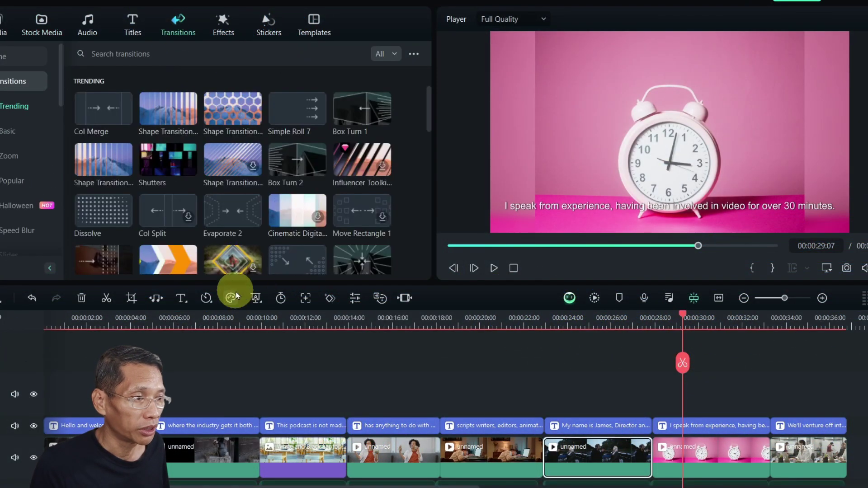
{"action": "left_click", "coordinate": [248, 319]}
{"action": "key", "text": "space"}
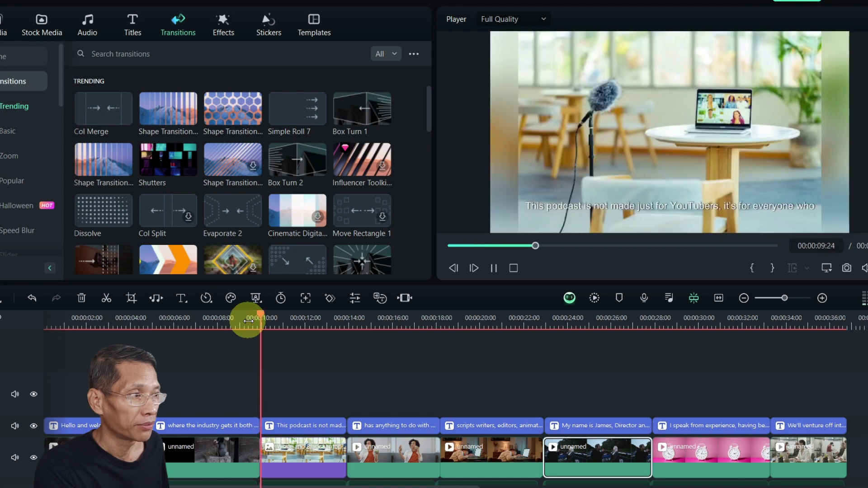
{"action": "key", "text": "space"}
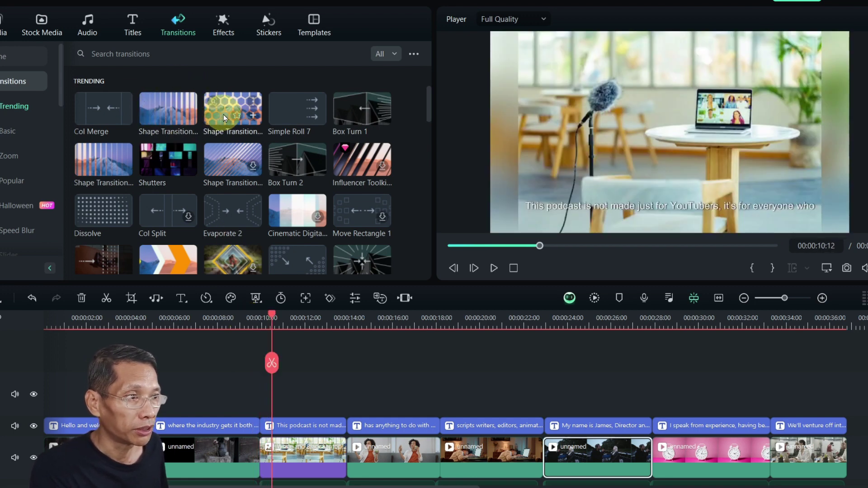
{"action": "left_click_drag", "start_coordinate": [164, 116], "coordinate": [254, 439]}
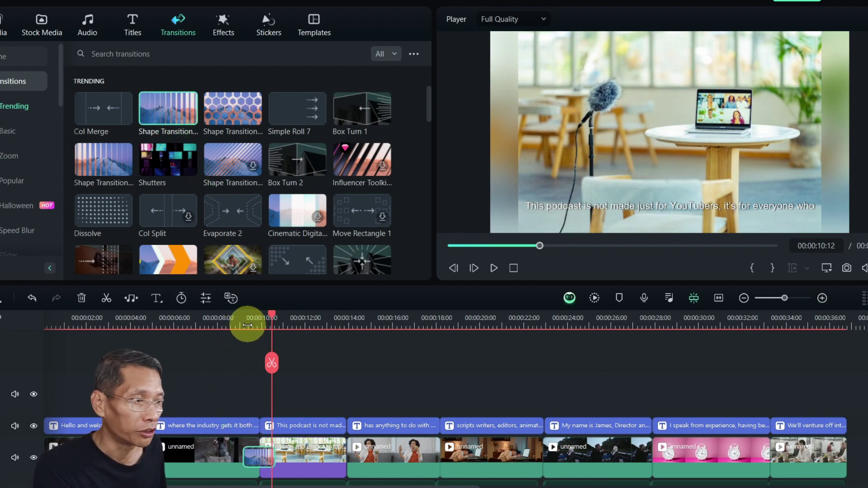
{"action": "left_click", "coordinate": [238, 326]}
{"action": "key", "text": "space"}
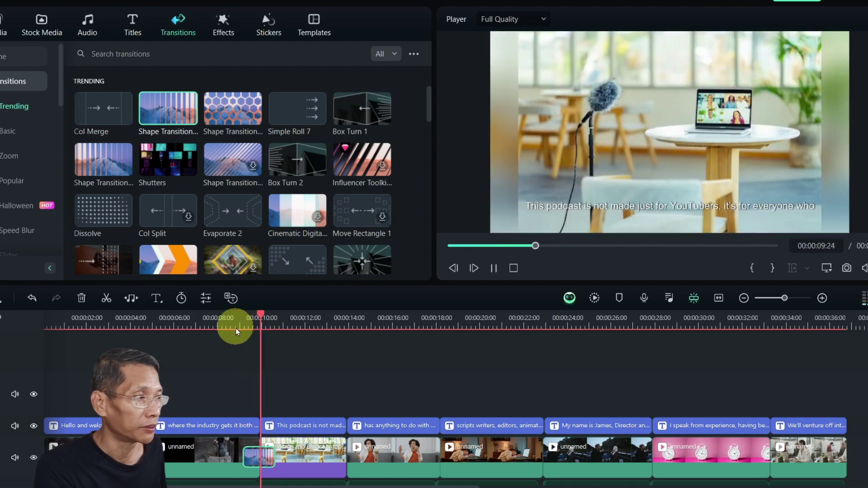